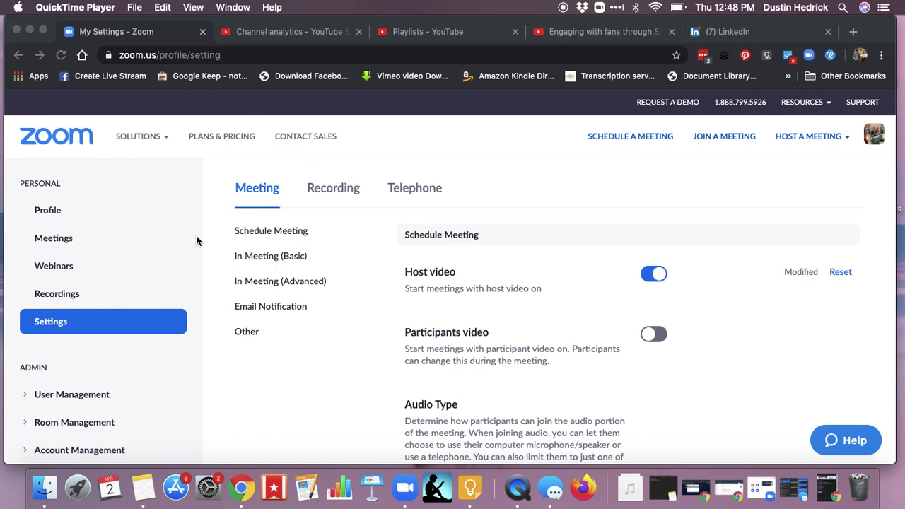
- Bring the Chrome window showing the Zoom meeting Settings page to the front
left_click(206, 230)
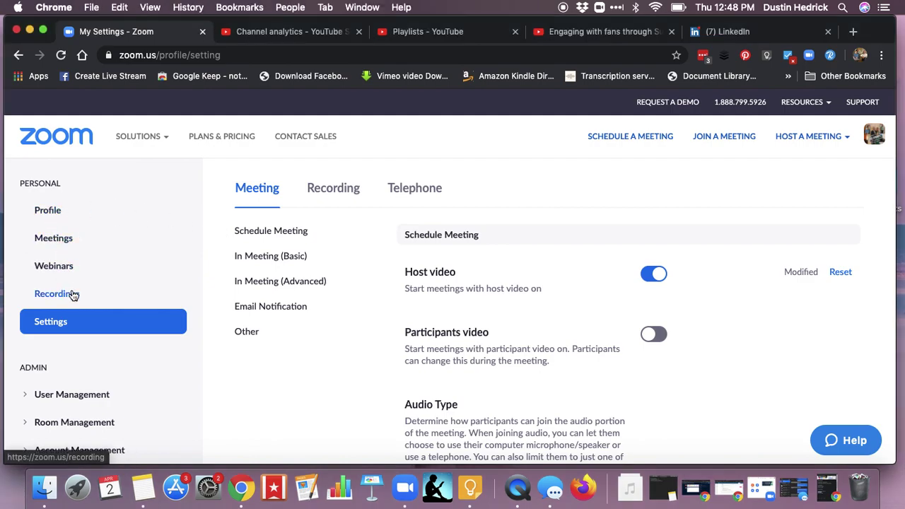
- From My Meetings, schedule a new meeting and change its topic to 'Business Meeting'
left_click(52, 241)
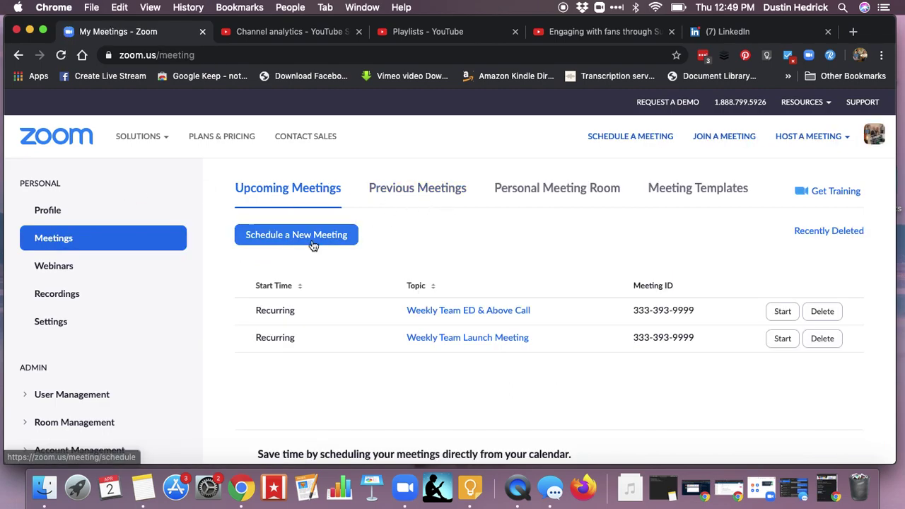
left_click(309, 240)
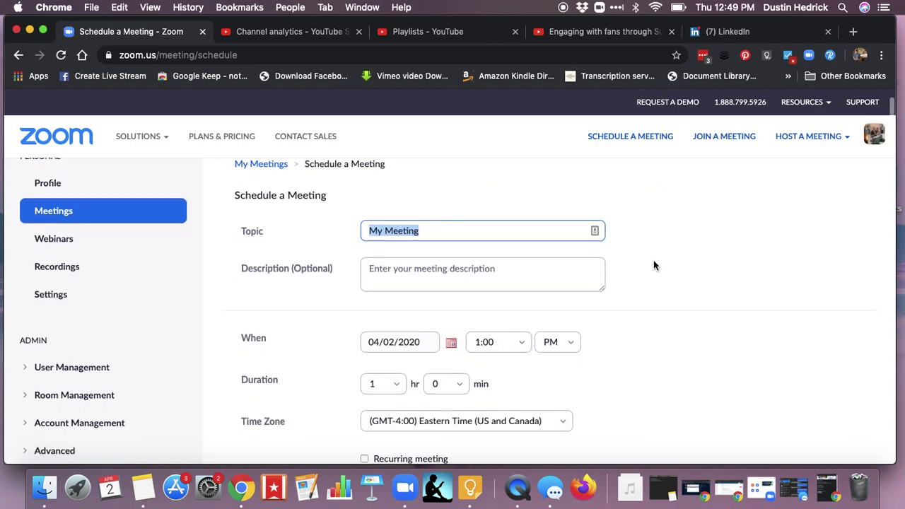
type("My ")
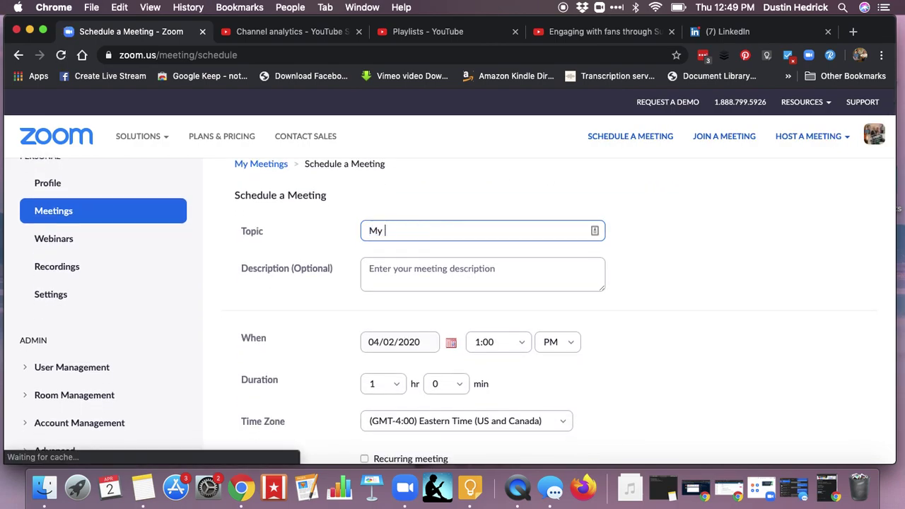
type("Class Meeting")
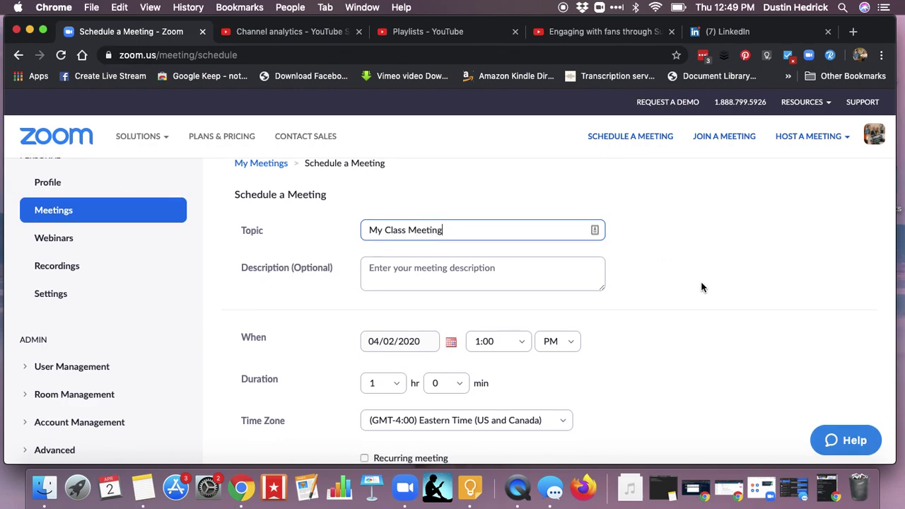
scroll(701, 285, "down", 1)
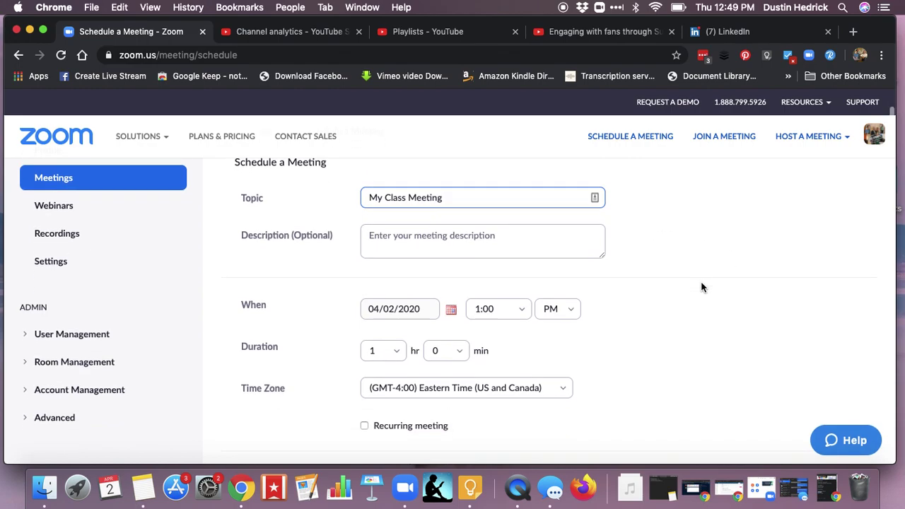
left_click_drag(469, 198, 350, 203)
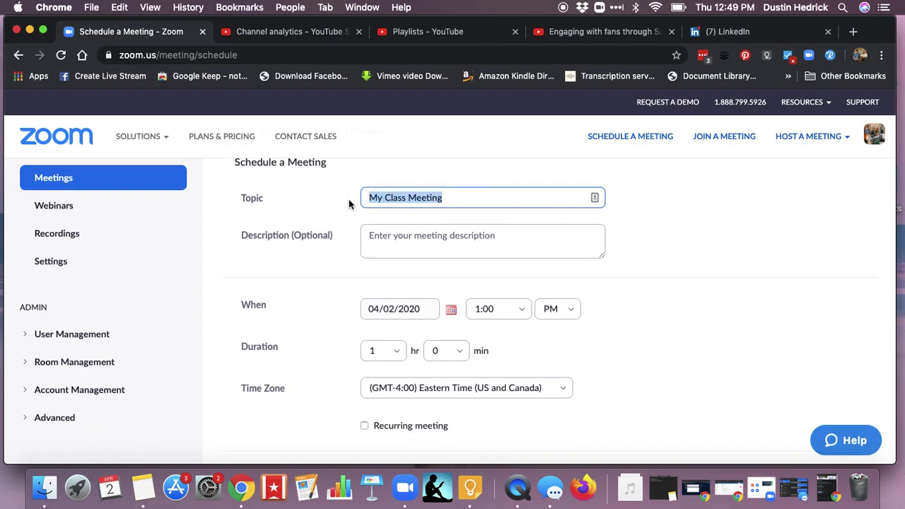
type("Businee")
key("BackSpace")
type("ss Meeting")
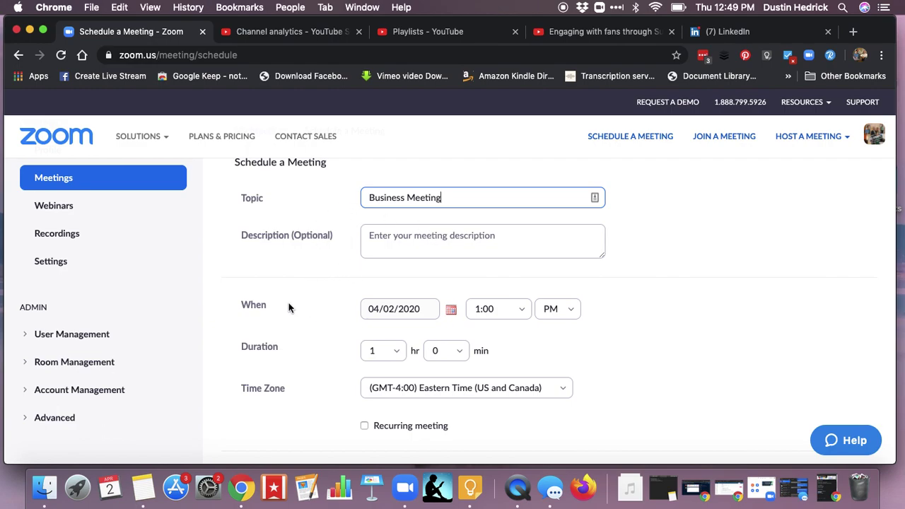
scroll(309, 321, "down", 1)
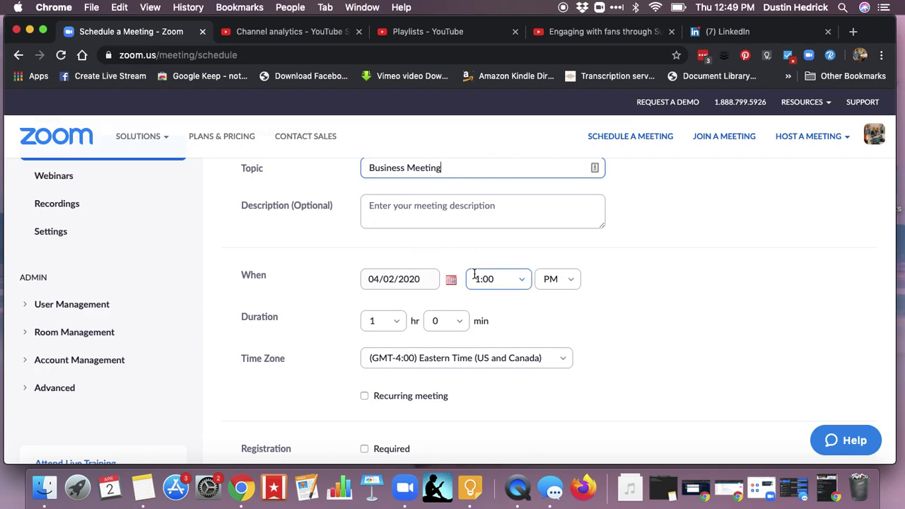
- Set the meeting duration to 0 hours 30 minutes
left_click(401, 325)
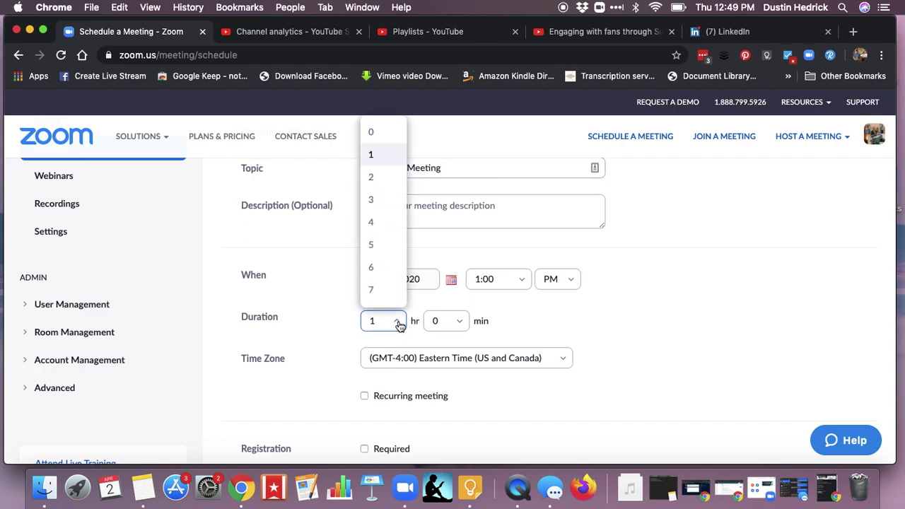
left_click(389, 133)
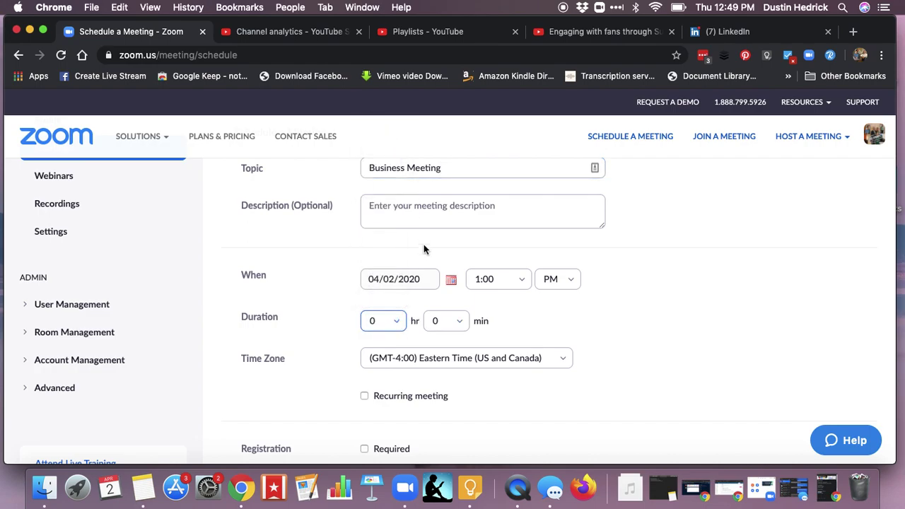
left_click(461, 322)
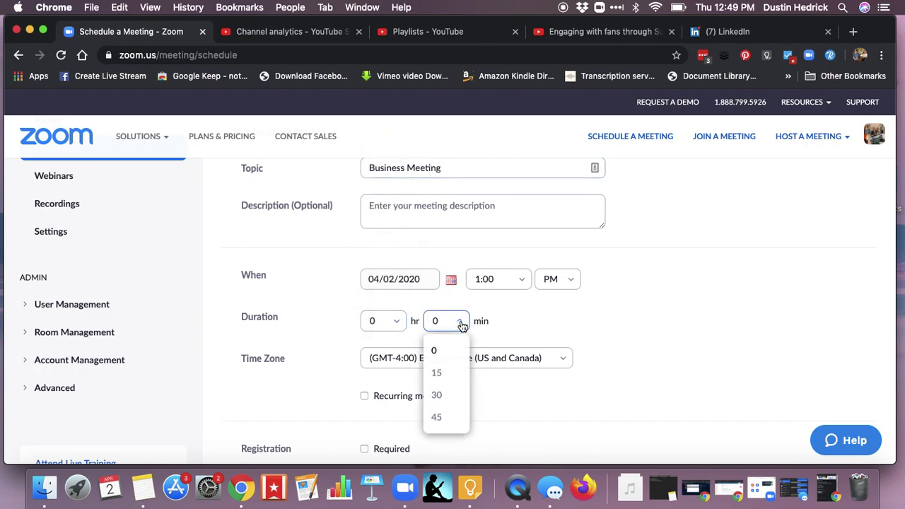
left_click(449, 399)
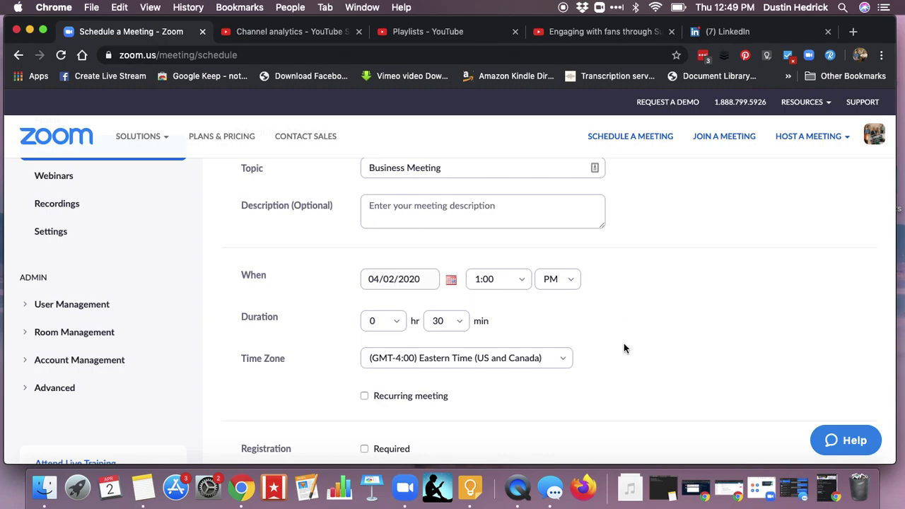
- Review the video, audio and mute-on-entry options further down the form
scroll(624, 343, "down", 1)
scroll(624, 343, "down", 4)
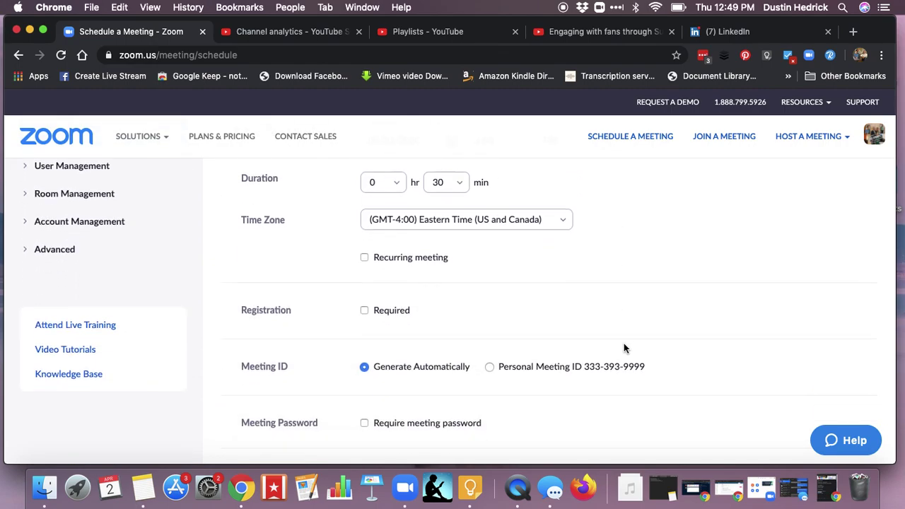
scroll(638, 288, "down", 2)
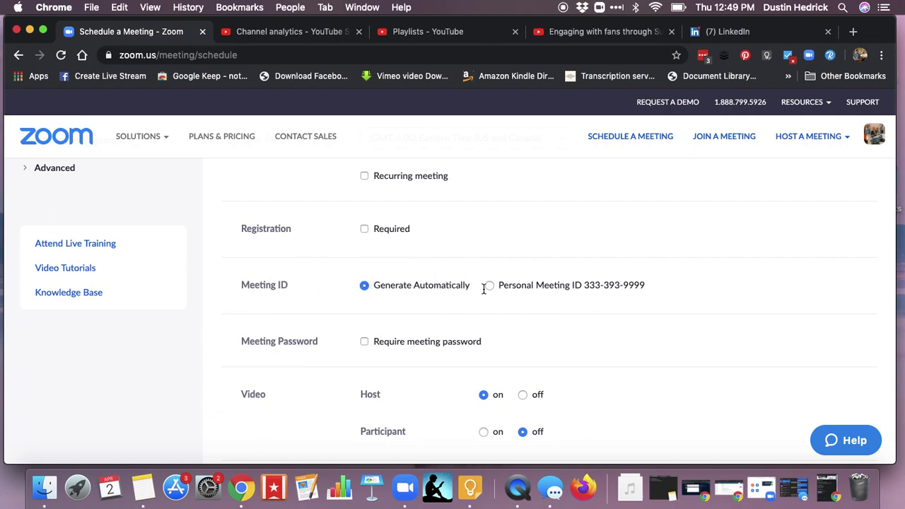
scroll(584, 334, "down", 2)
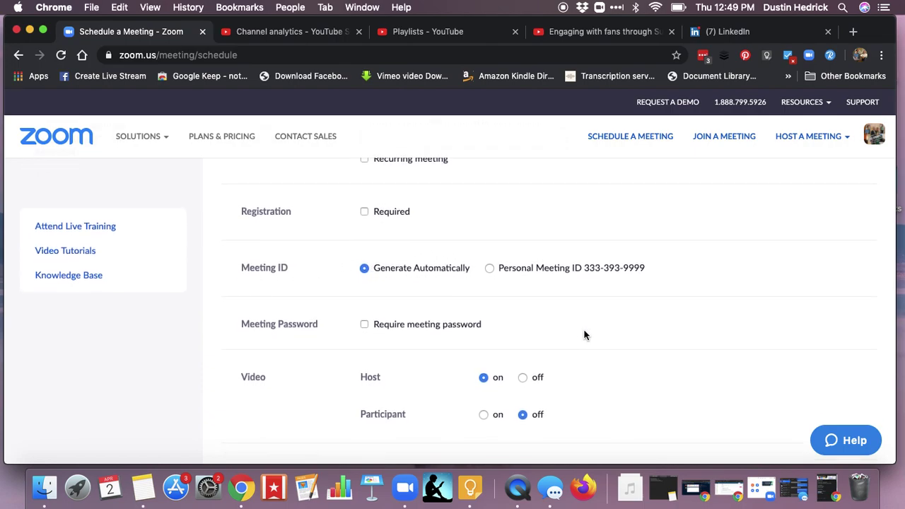
scroll(584, 334, "down", 2)
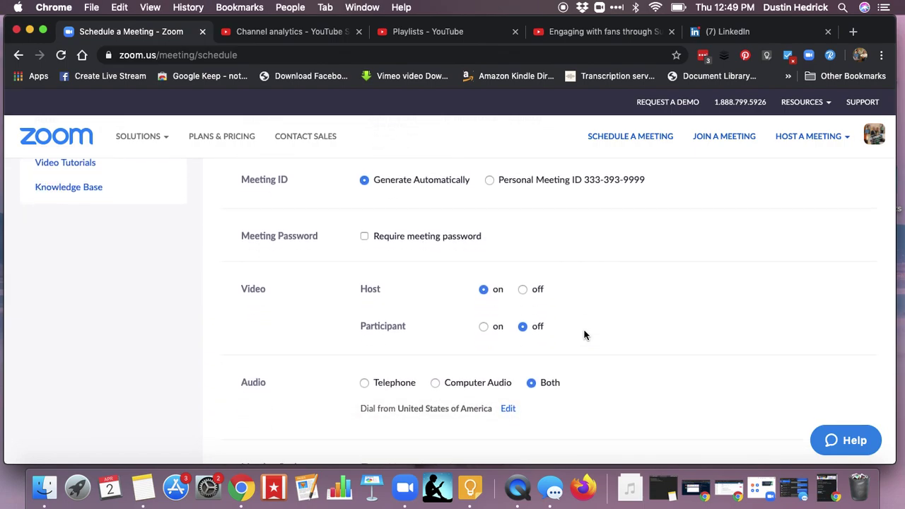
scroll(584, 334, "up", 1)
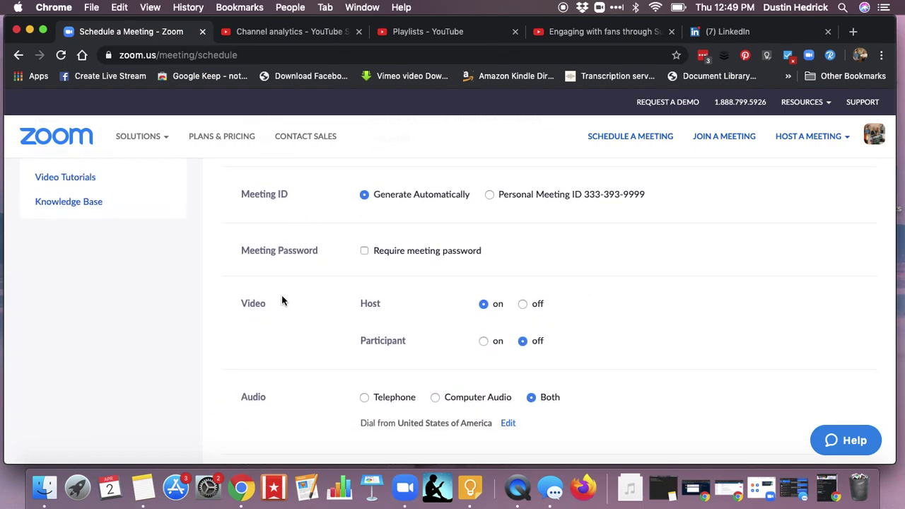
scroll(304, 324, "down", 2)
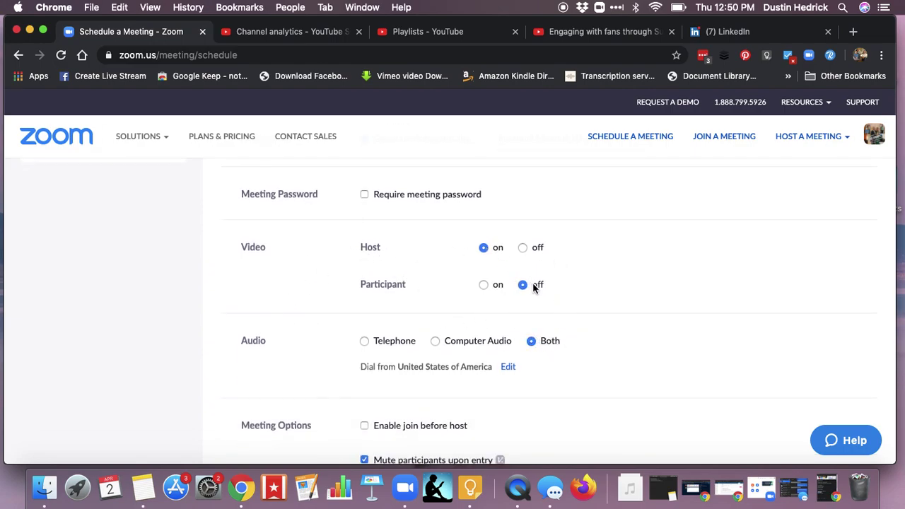
scroll(596, 342, "down", 4)
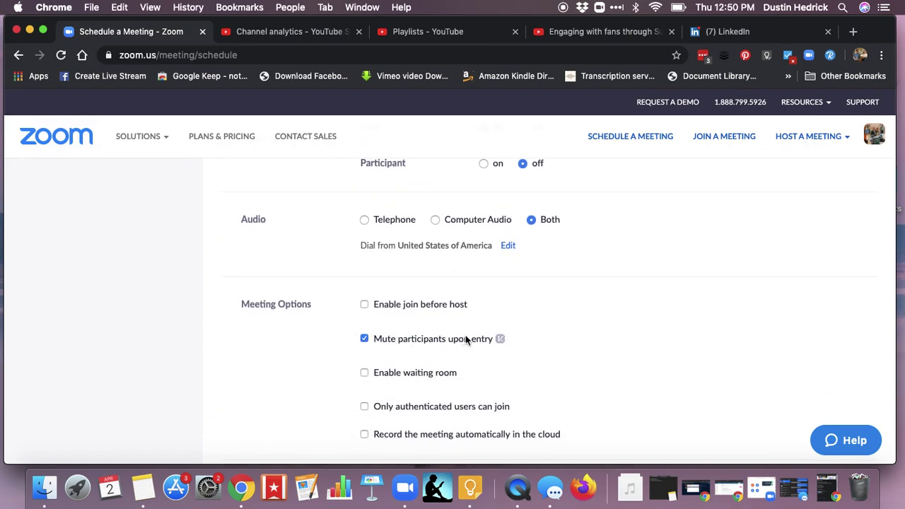
scroll(545, 358, "down", 1)
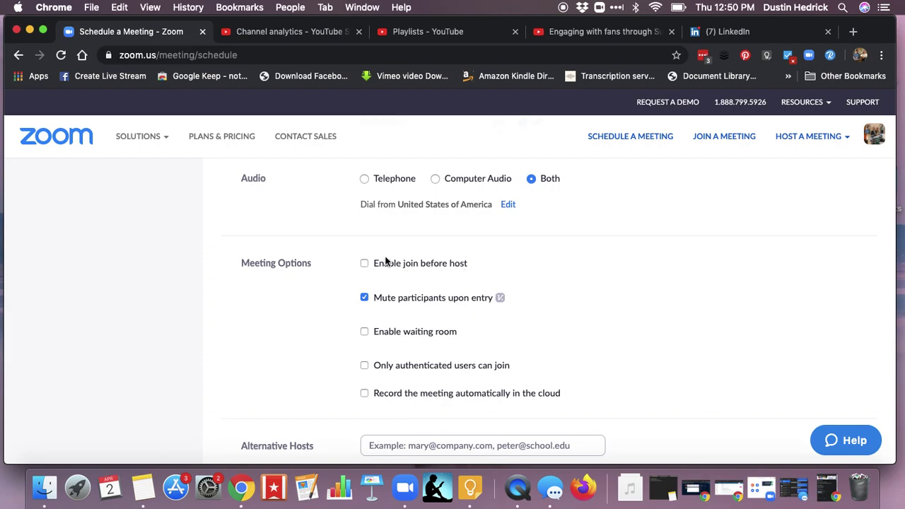
scroll(579, 332, "down", 1)
scroll(579, 333, "down", 1)
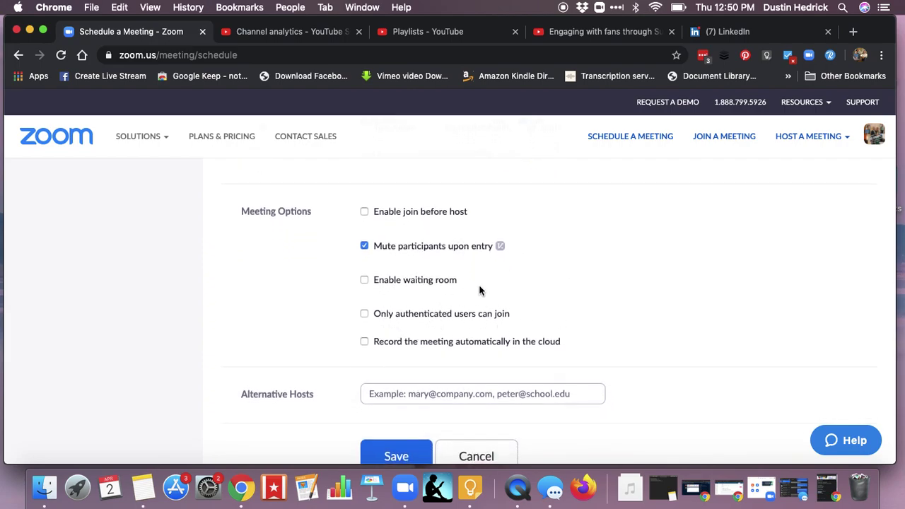
scroll(522, 295, "up", 8)
scroll(522, 296, "up", 2)
- Require a meeting password and replace the default with a new password
left_click(364, 279)
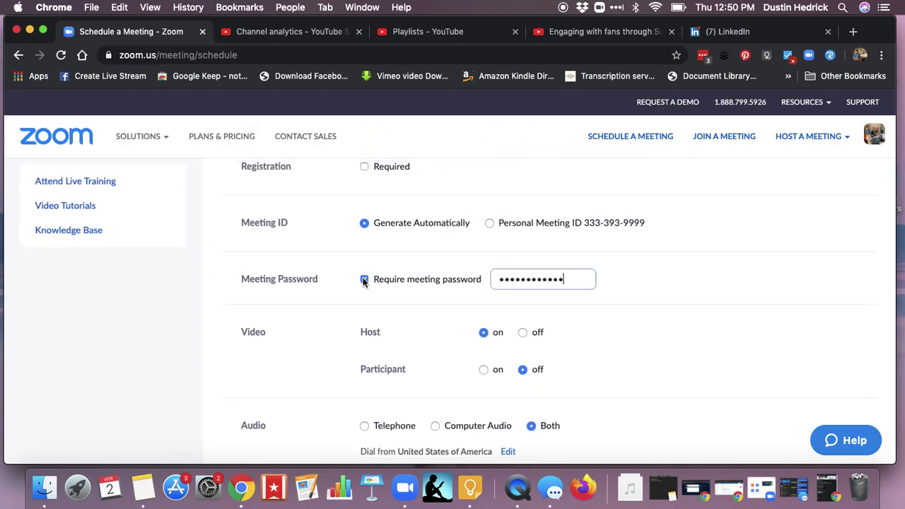
left_click_drag(573, 281, 485, 283)
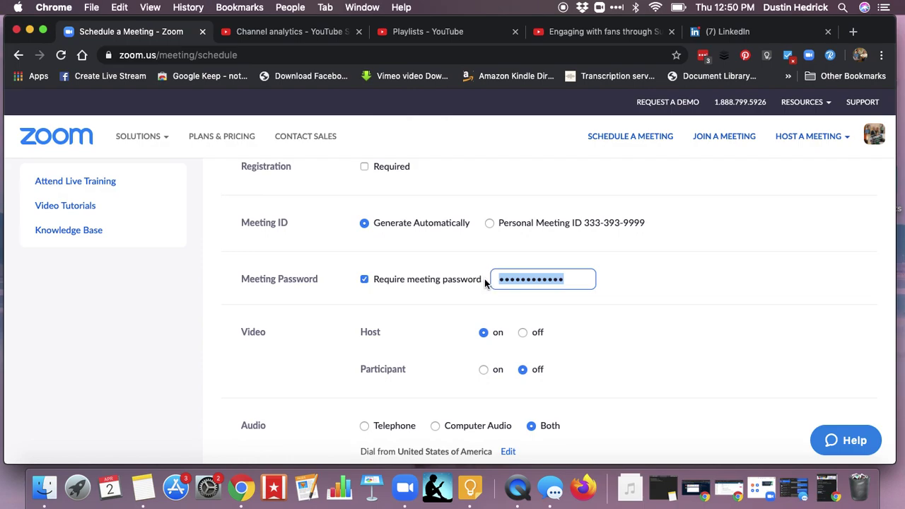
type("•••••••••")
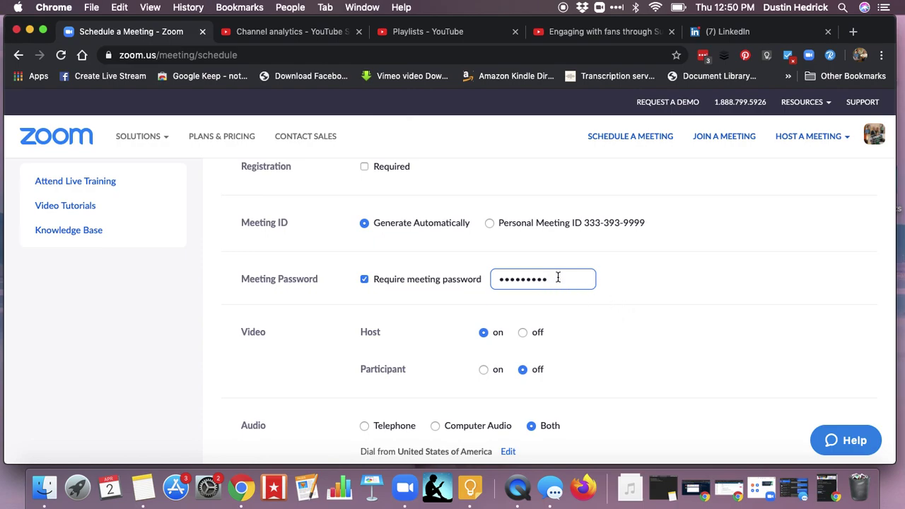
scroll(623, 365, "down", 10)
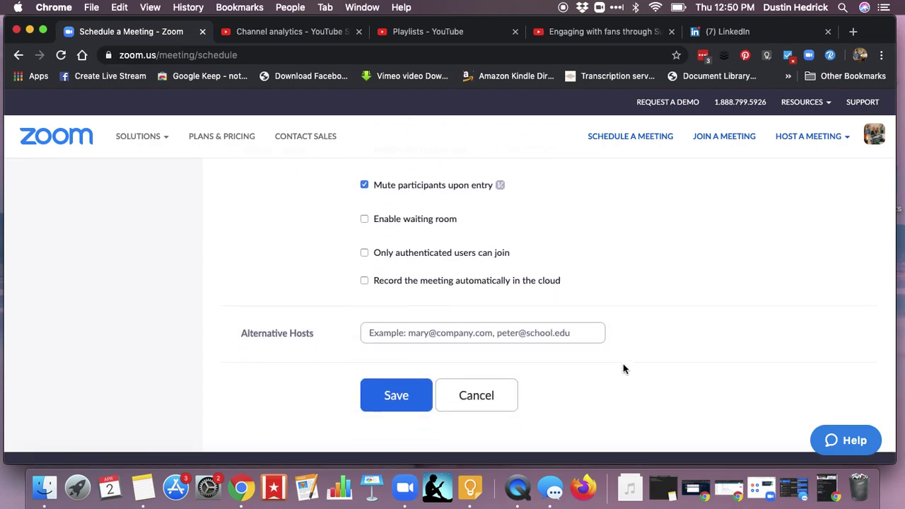
scroll(626, 283, "up", 5)
scroll(633, 278, "up", 5)
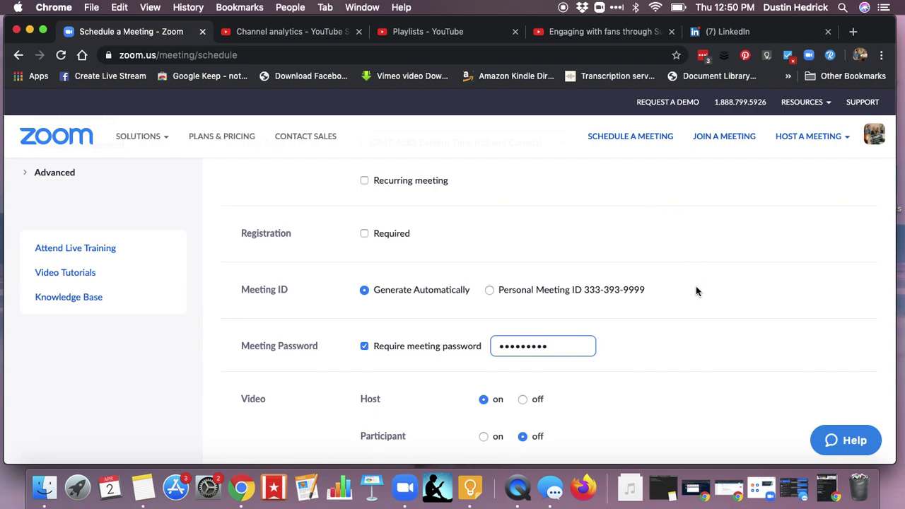
- Confirm the meeting date 04/02/2020 and keep the 1:00 PM start time
scroll(690, 323, "down", 2)
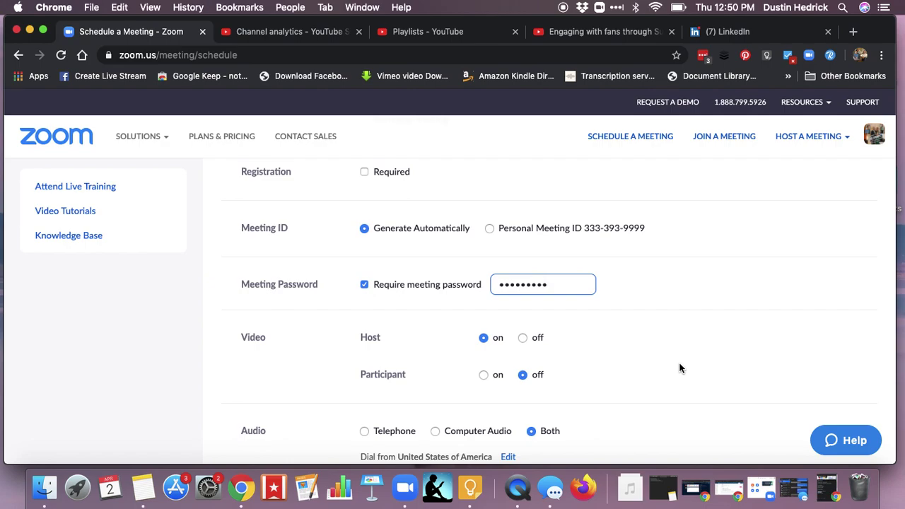
scroll(679, 367, "down", 2)
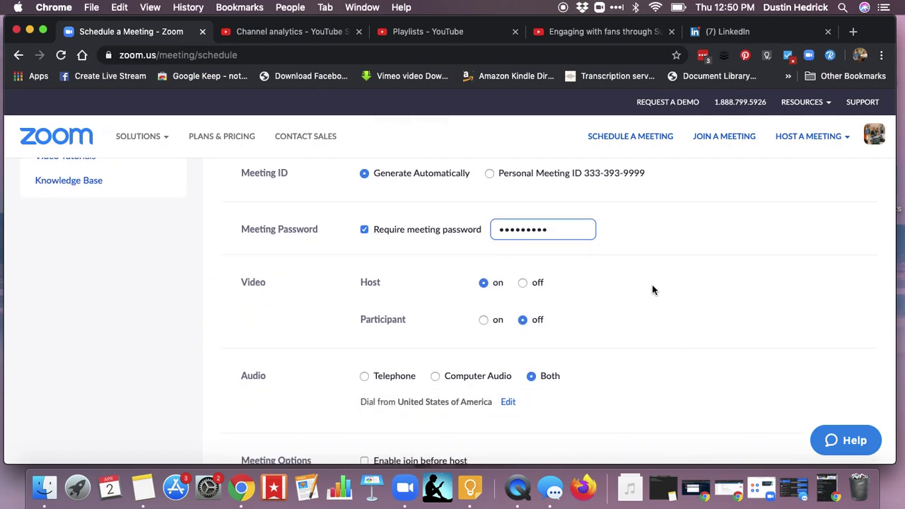
scroll(653, 285, "up", 8)
scroll(652, 285, "up", 4)
scroll(652, 286, "down", 5)
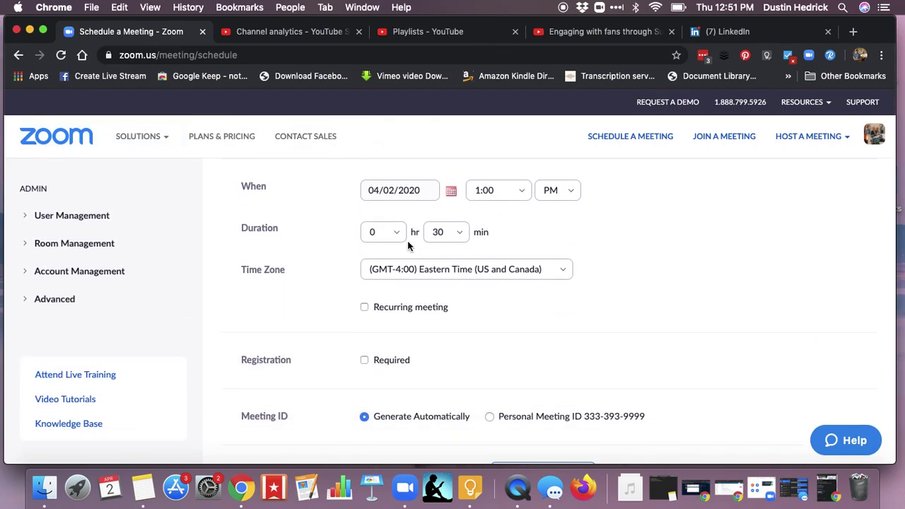
left_click(408, 191)
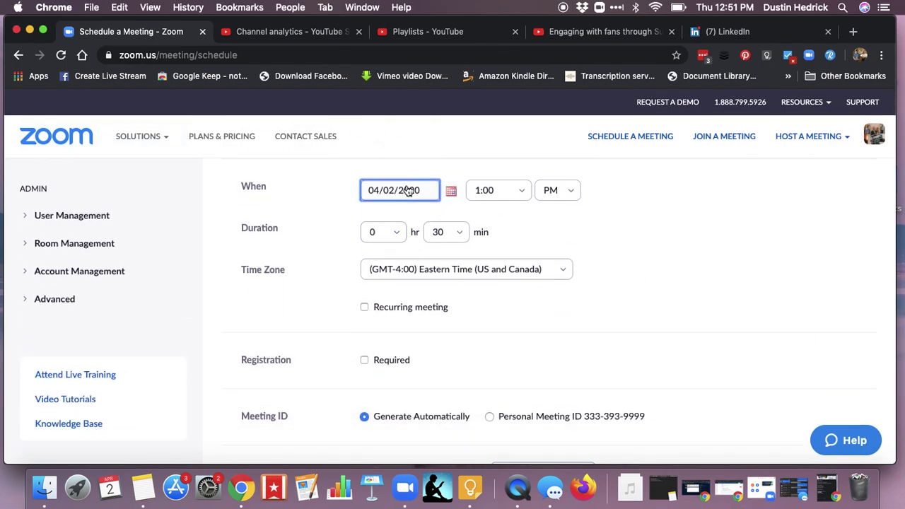
left_click(526, 197)
left_click(524, 192)
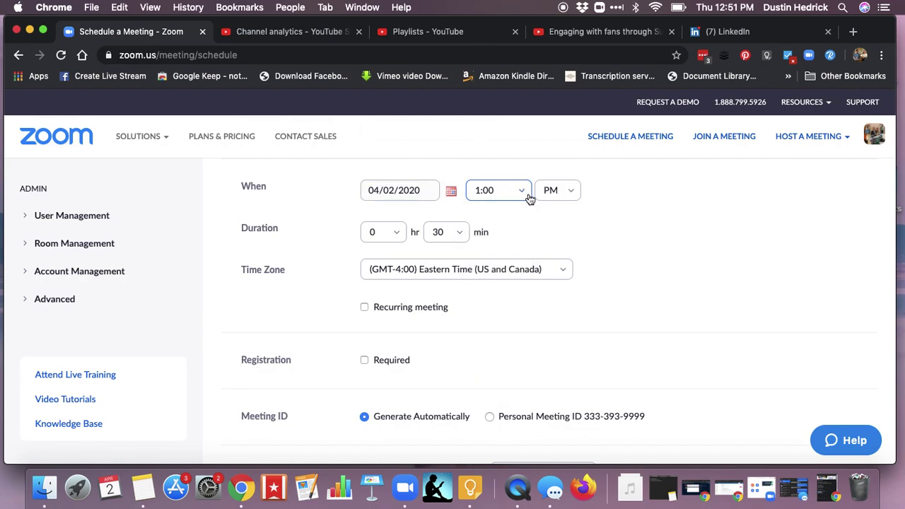
scroll(657, 302, "down", 2)
- Replace the meeting password with a new one and save the scheduled meeting
scroll(657, 302, "down", 2)
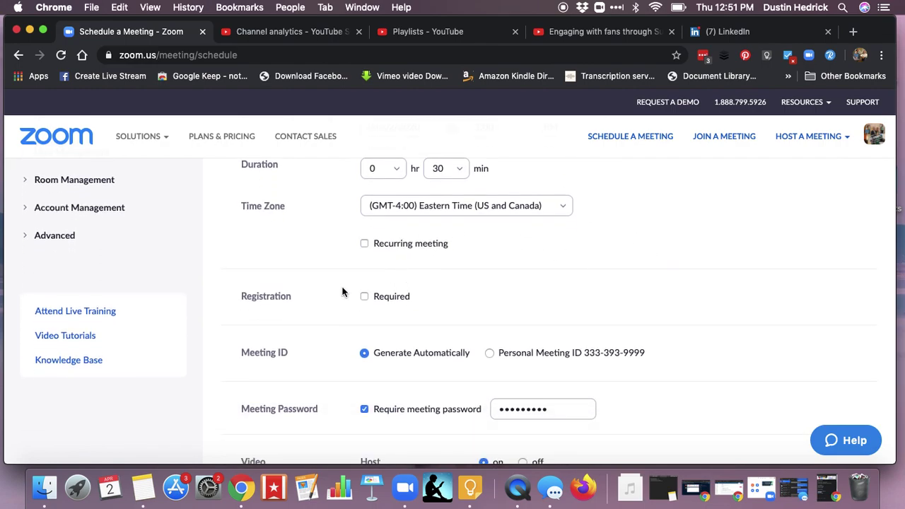
scroll(666, 365, "down", 3)
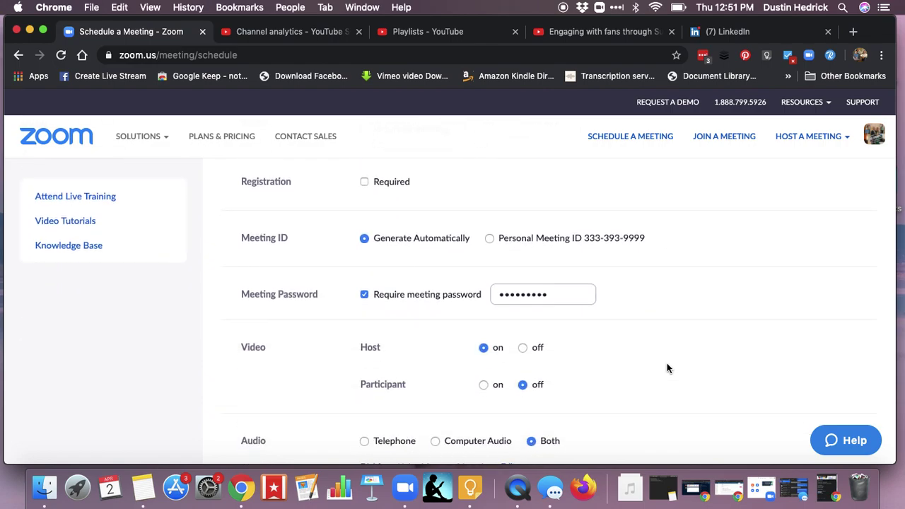
left_click_drag(543, 290, 456, 301)
type("•")
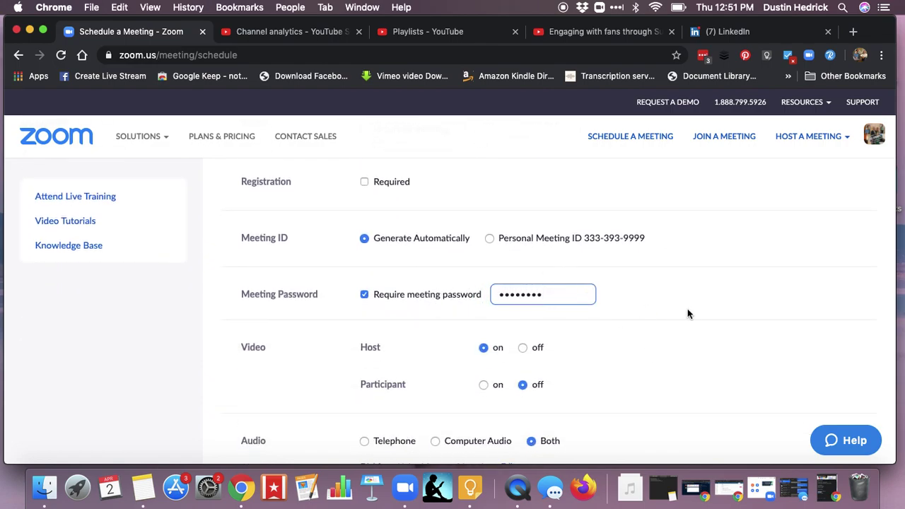
scroll(691, 305, "down", 10)
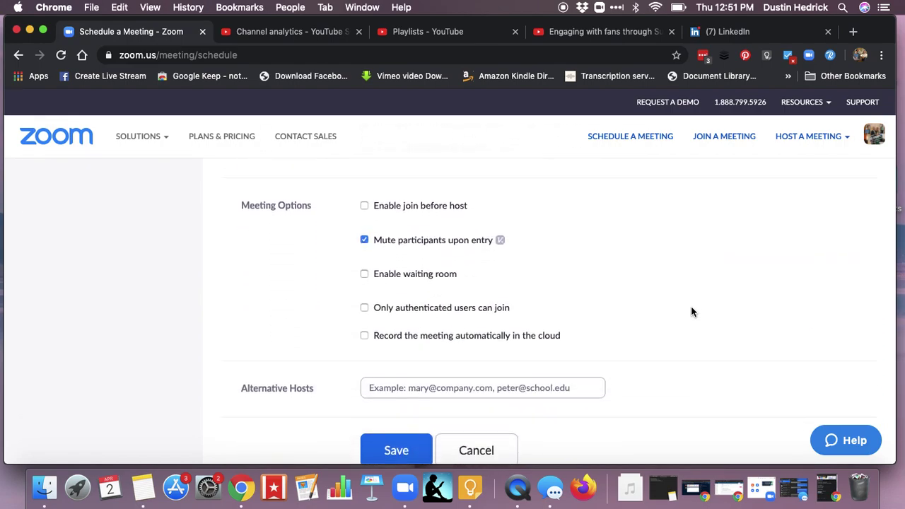
scroll(691, 306, "down", 2)
left_click(397, 409)
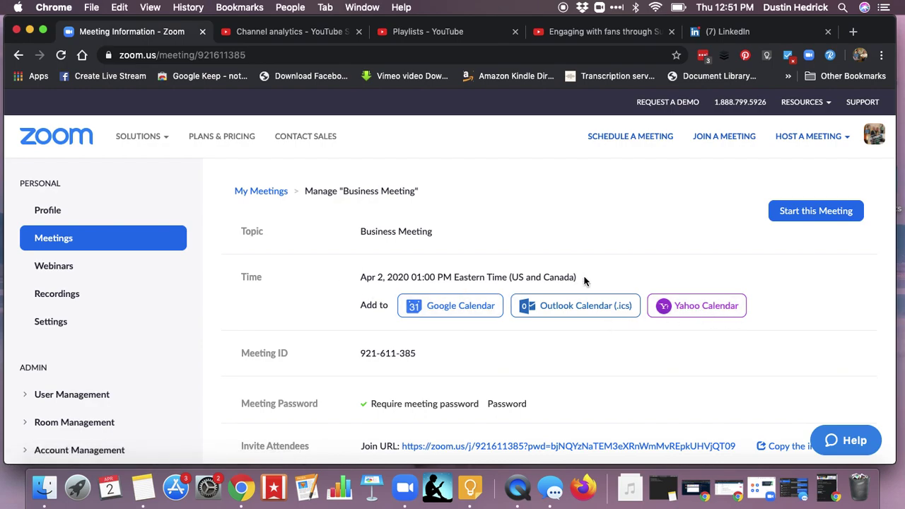
- Scroll the Business Meeting details past Meeting Options to the Start this Meeting button
scroll(274, 308, "down", 2)
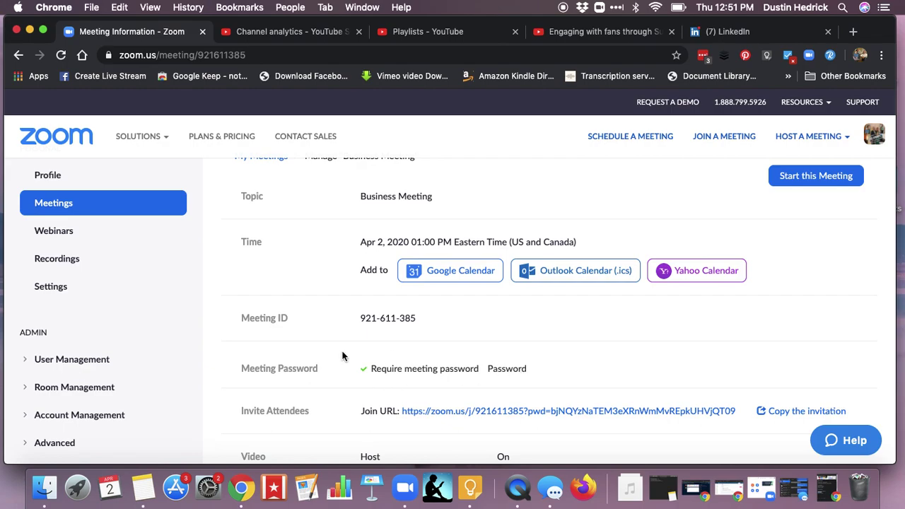
scroll(269, 362, "down", 3)
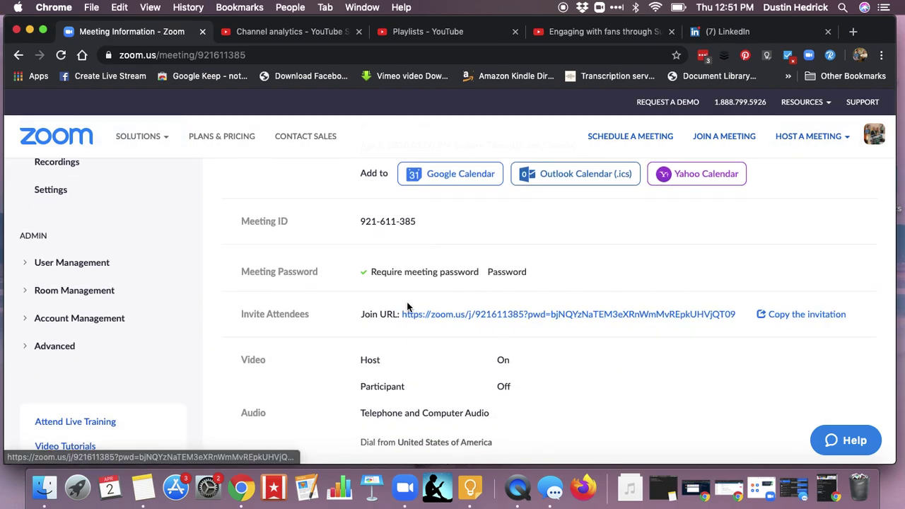
scroll(313, 364, "down", 2)
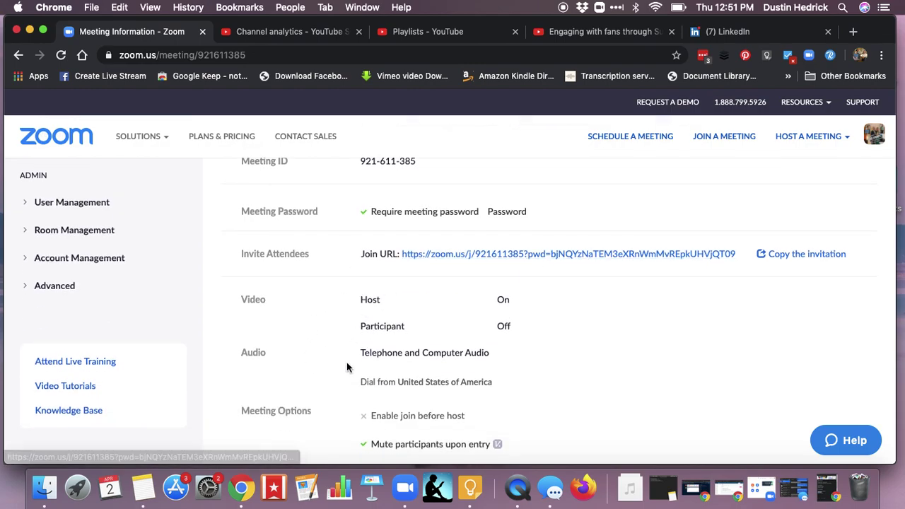
scroll(346, 365, "down", 5)
scroll(346, 364, "down", 3)
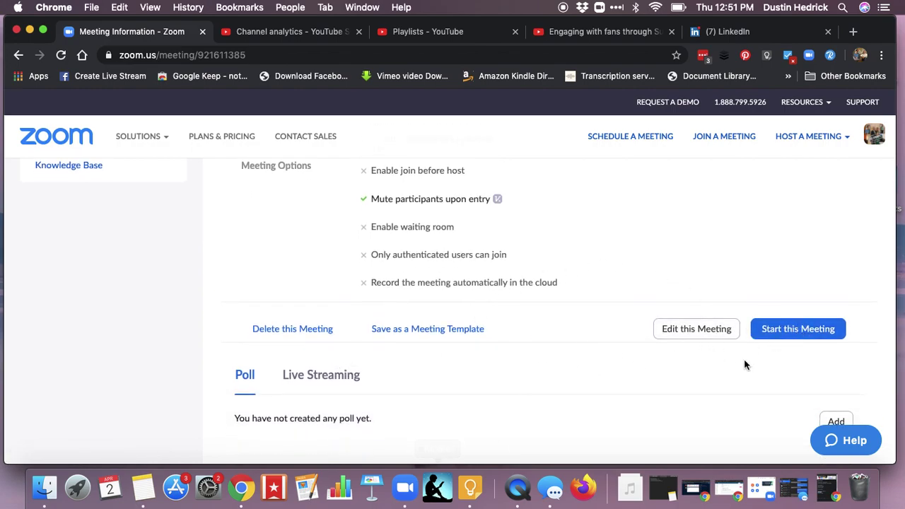
- Start Business Meeting as host in the Zoom app, turn the camera off, then end it for all
left_click(798, 331)
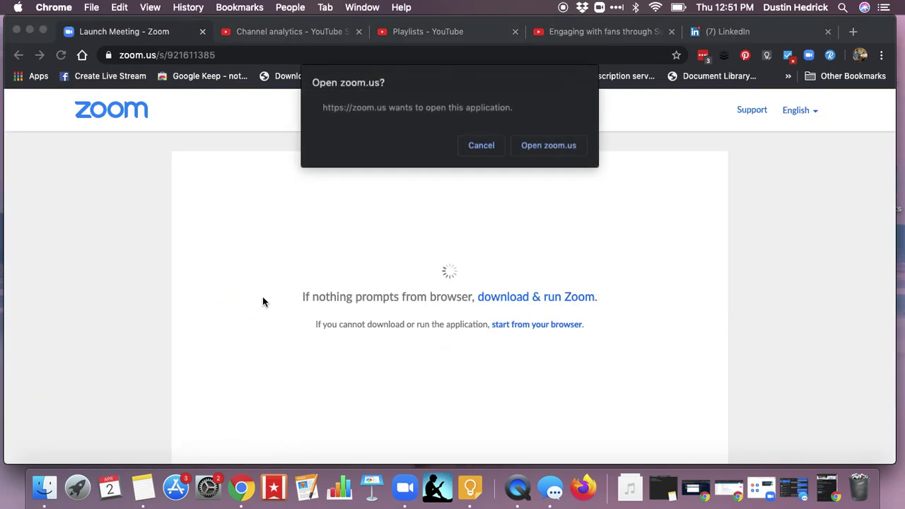
left_click(538, 145)
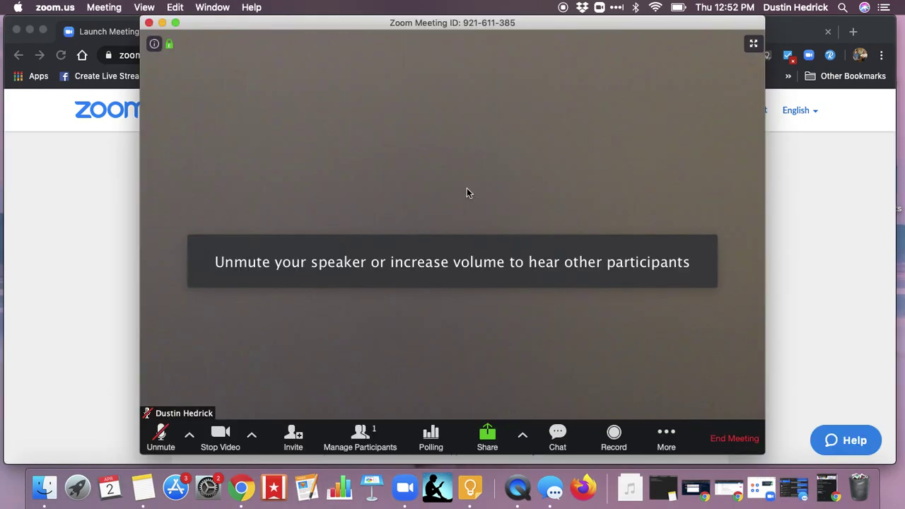
left_click(219, 437)
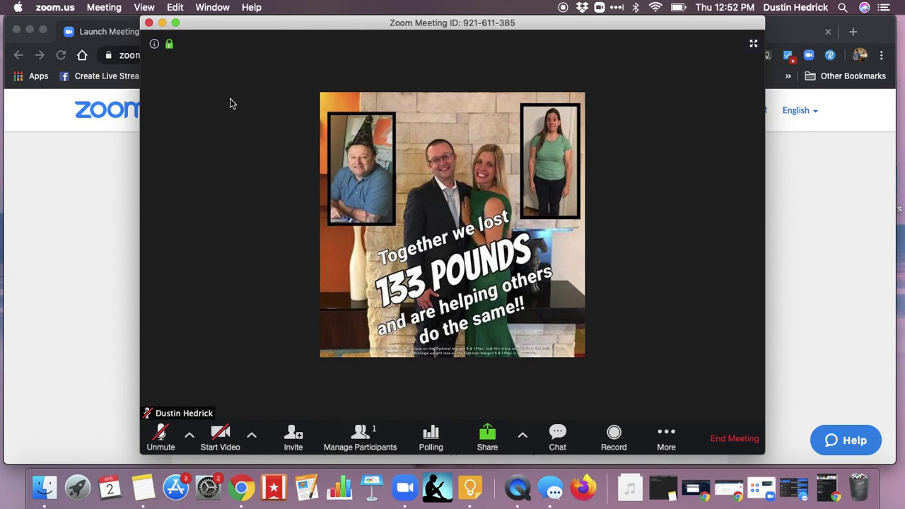
left_click(149, 24)
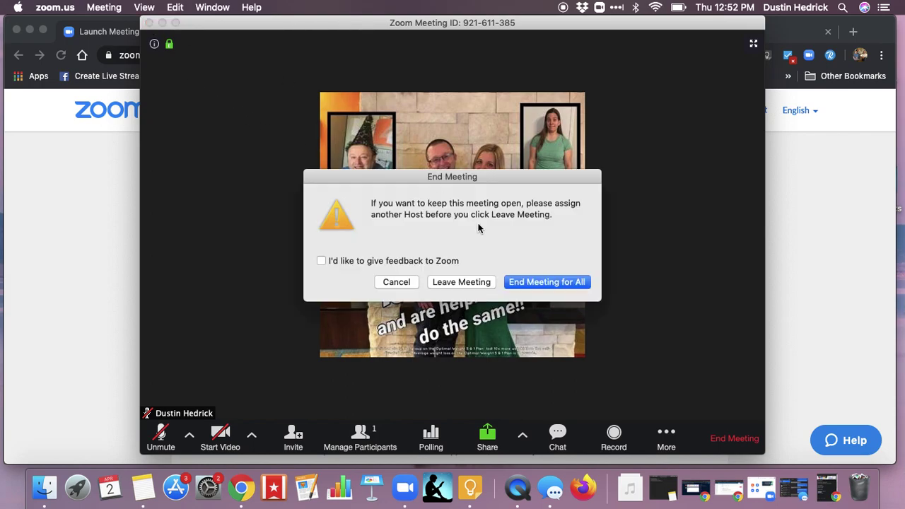
left_click(539, 285)
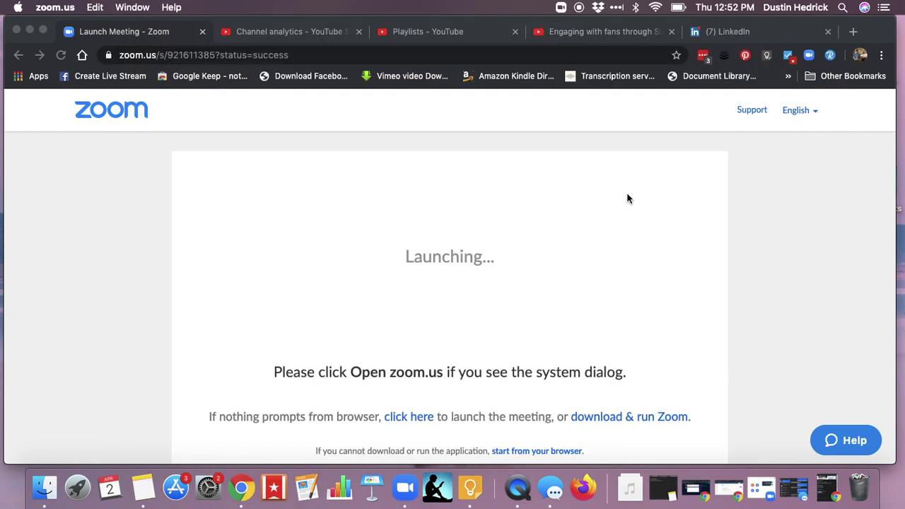
- Sign out of the Zoom desktop app and dismiss the sign-in window
left_click(404, 488)
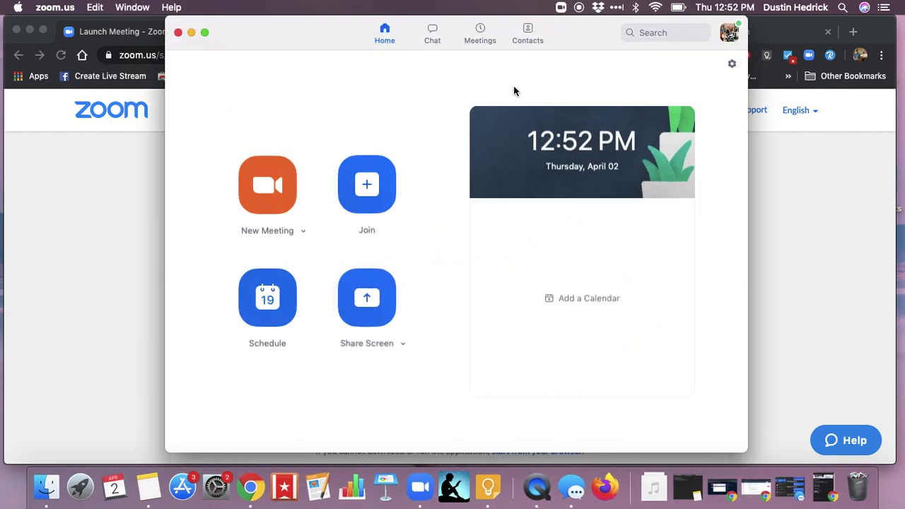
left_click(730, 32)
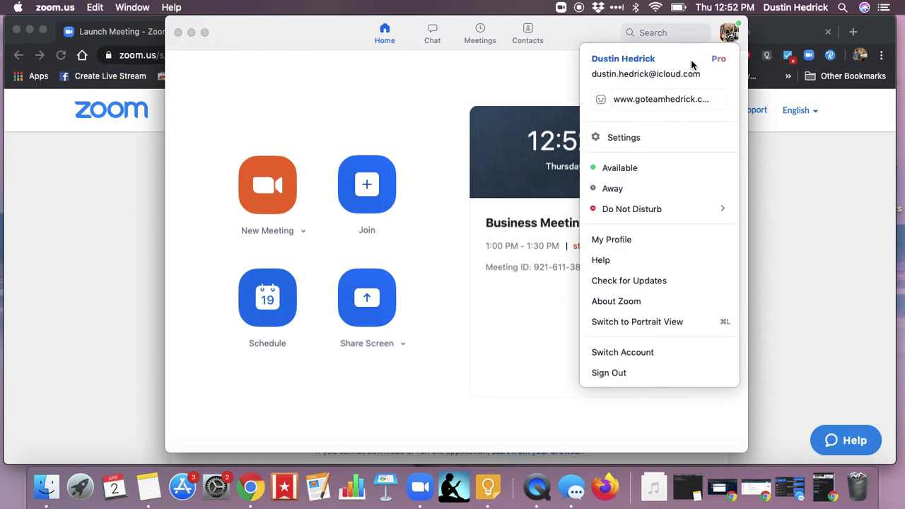
left_click(614, 372)
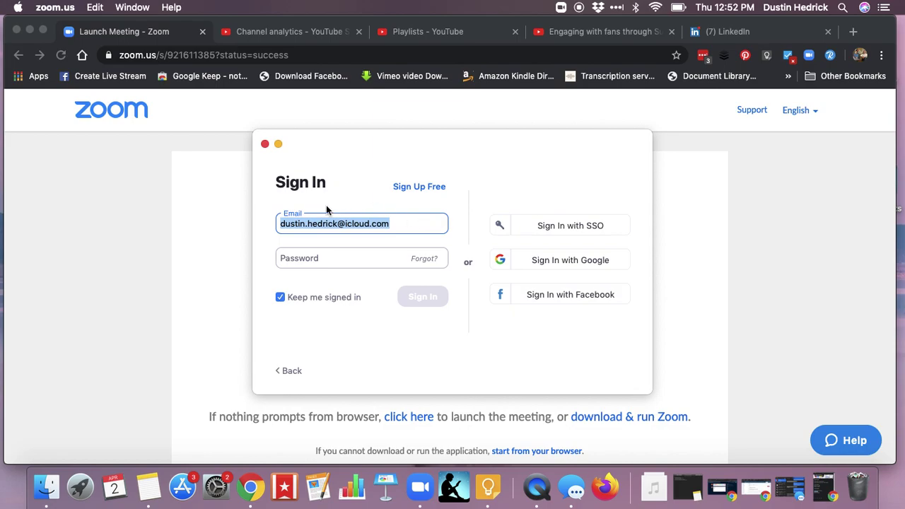
key("BackSpace")
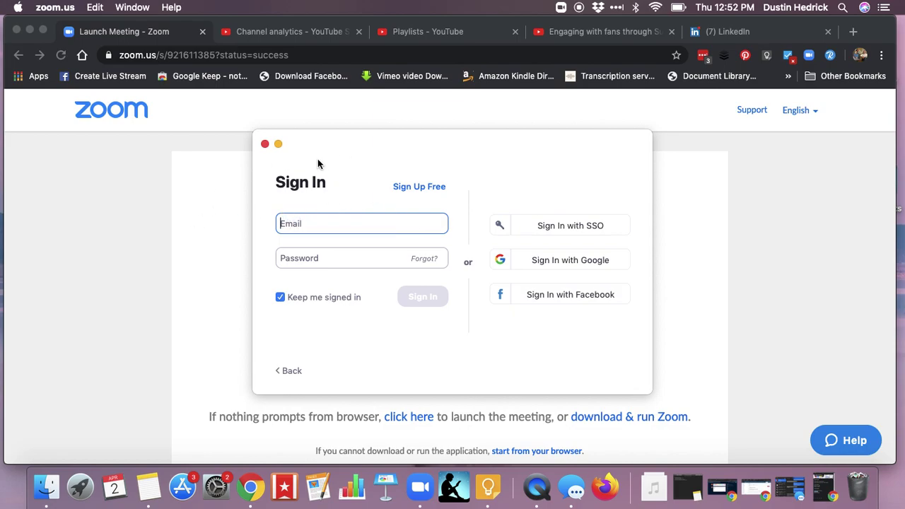
left_click(266, 144)
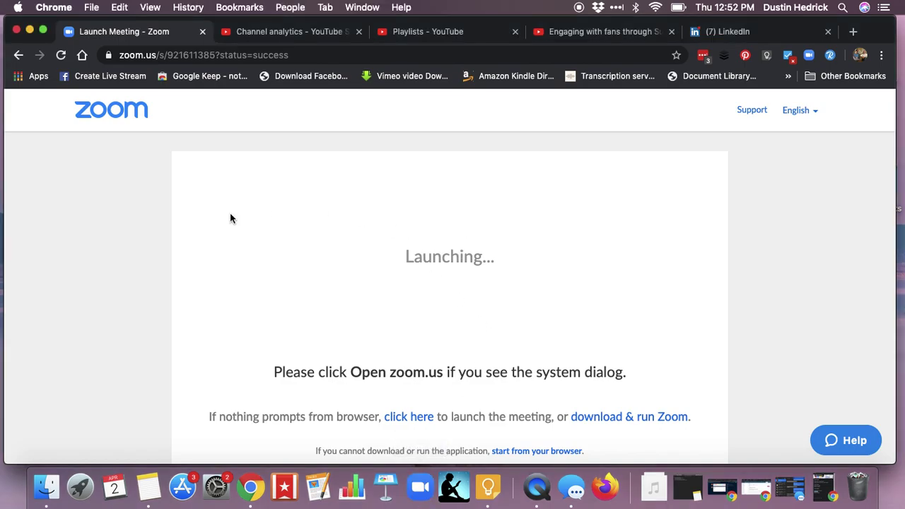
- Open Join a Meeting in Zoom, then return the browser to the meeting's information page
left_click(420, 488)
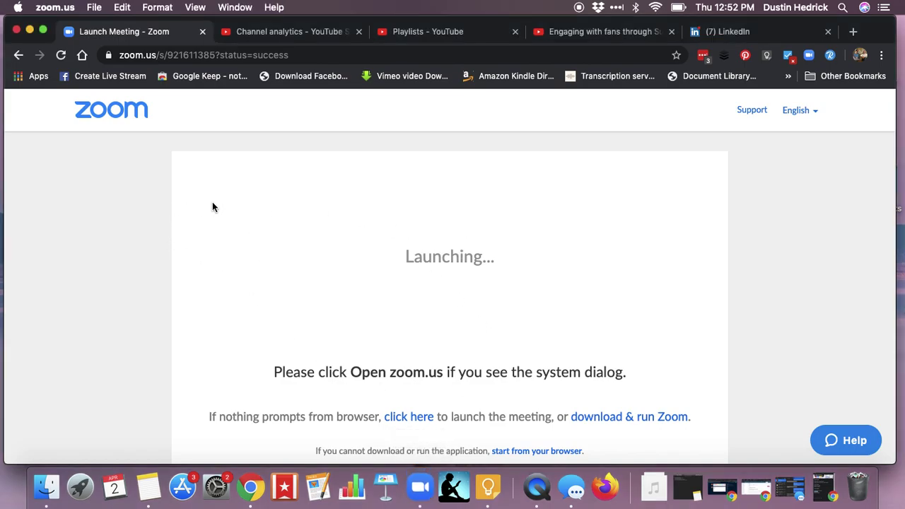
left_click(447, 250)
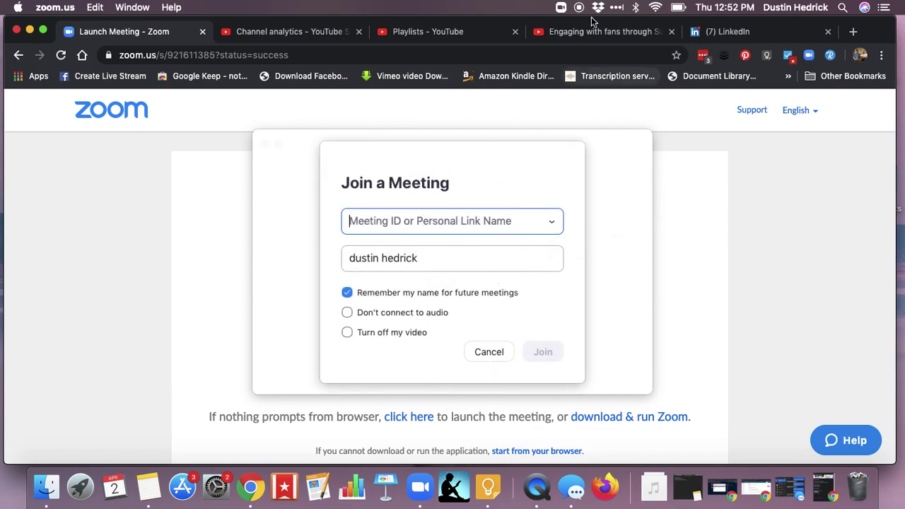
left_click(153, 207)
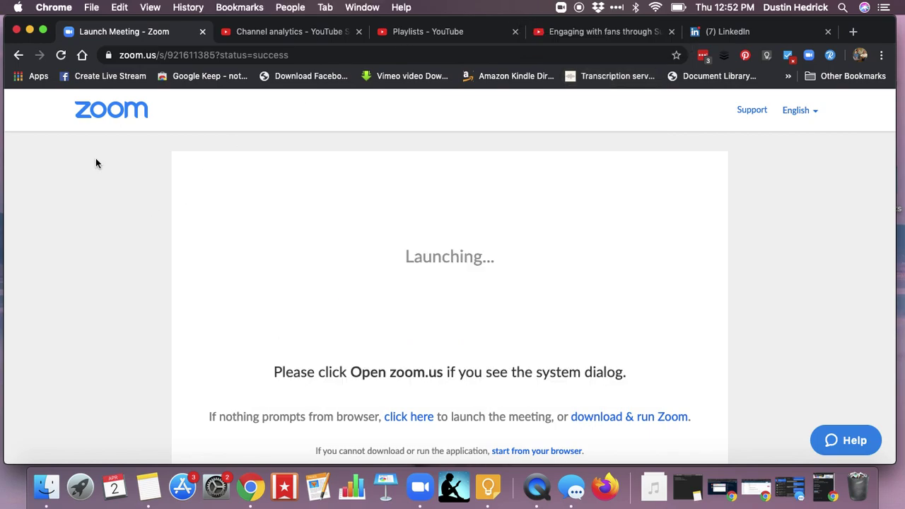
left_click(19, 55)
scroll(353, 182, "up", 10)
scroll(351, 185, "up", 1)
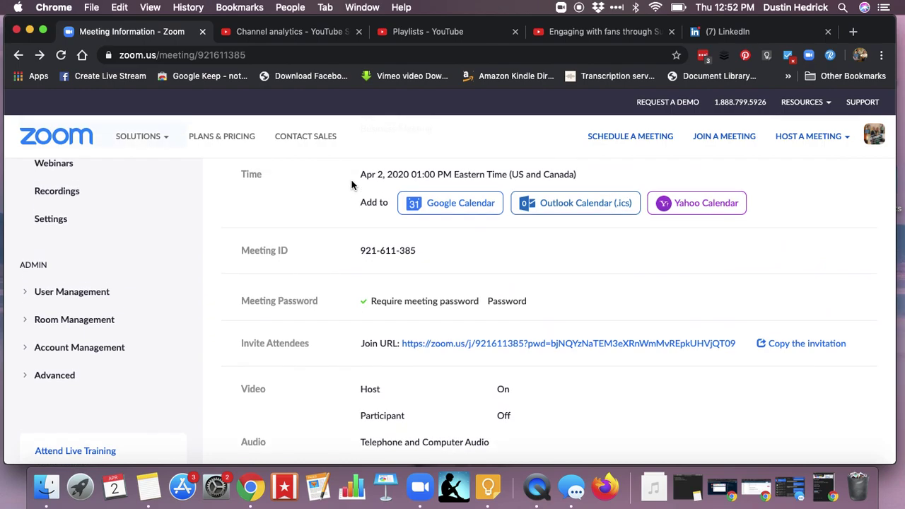
- Enter meeting ID 921-611-385 in the Join a Meeting dialog and submit it
left_click(420, 487)
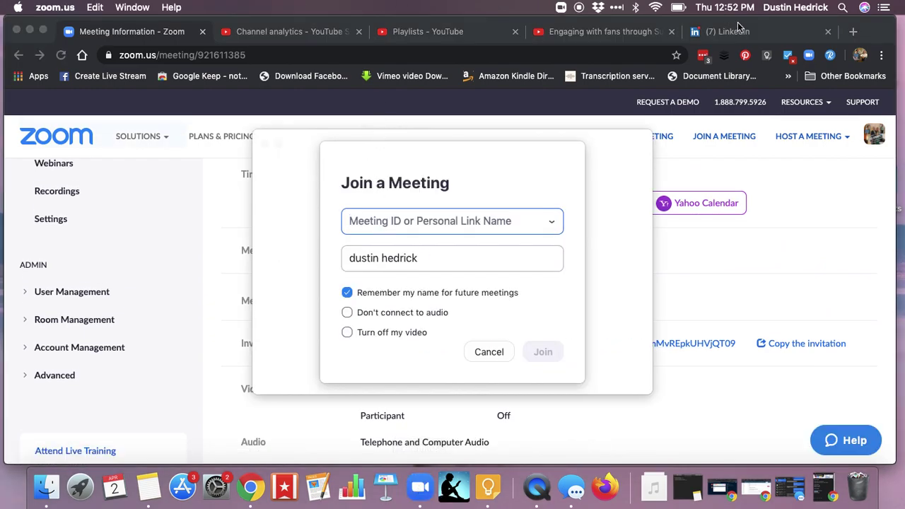
left_click_drag(754, 27, 398, 48)
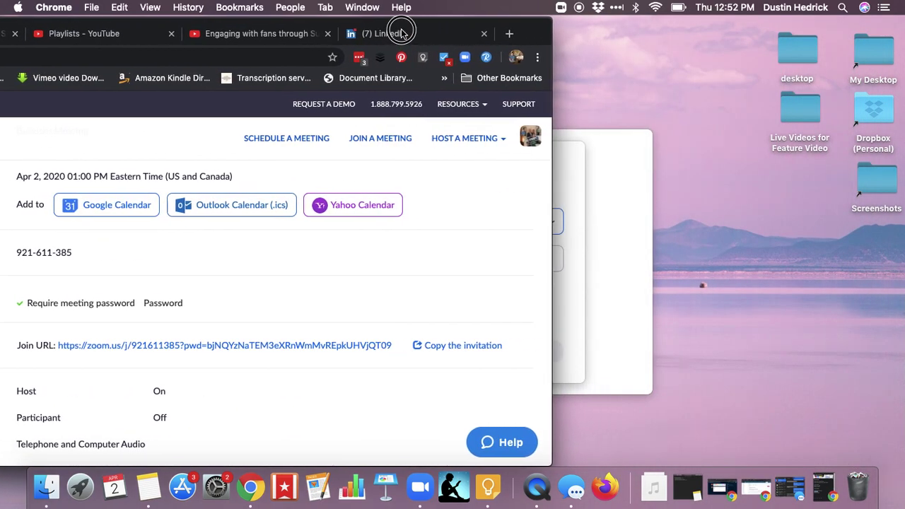
left_click(572, 137)
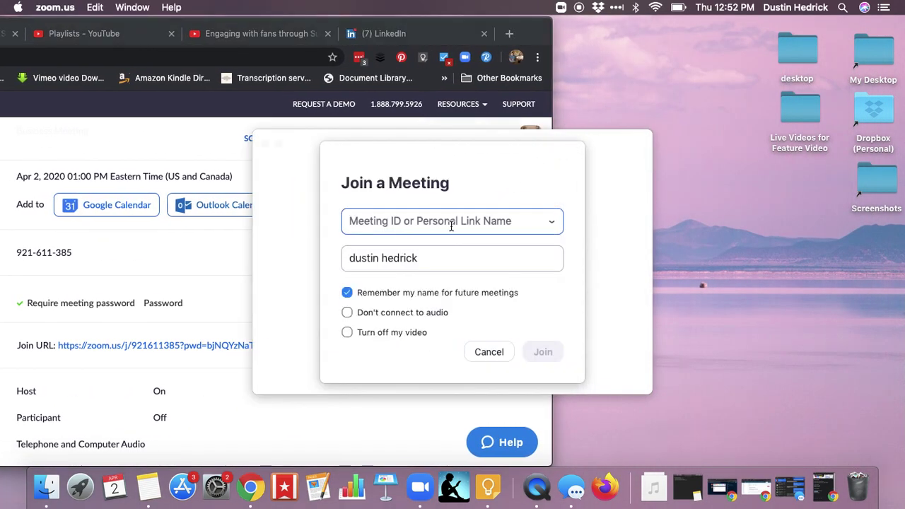
type("921")
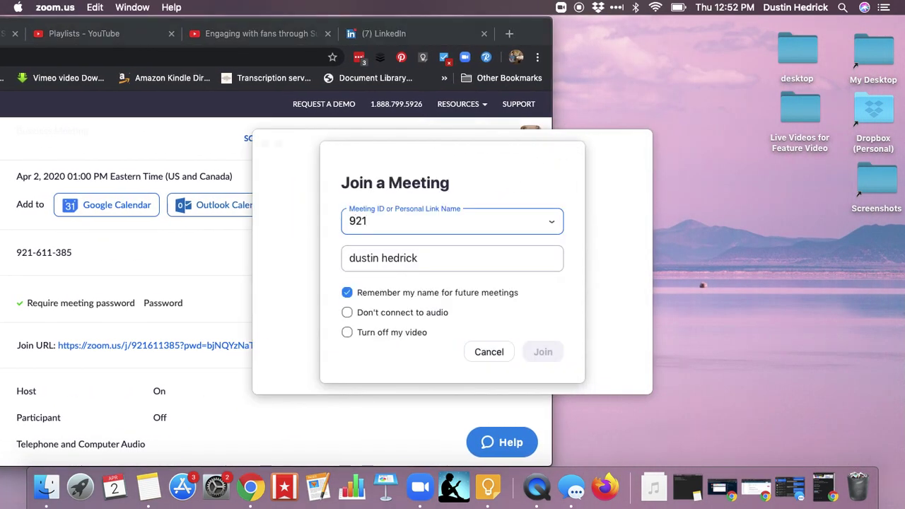
type("-611-385")
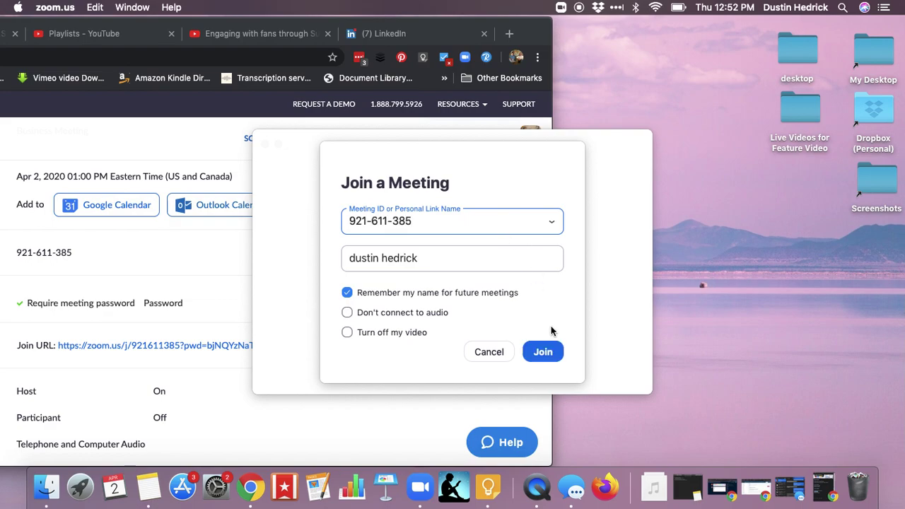
left_click(545, 354)
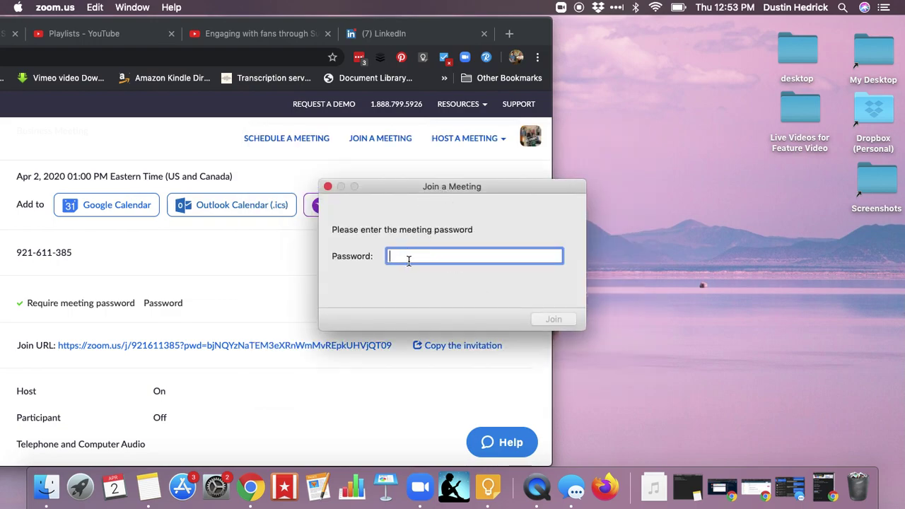
- Enter the meeting password and join Business Meeting as a participant
key("cmd+v")
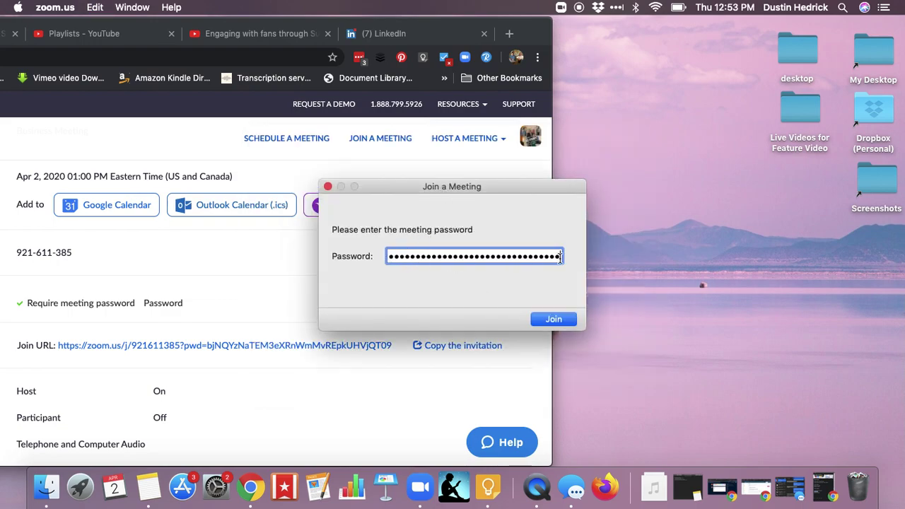
left_click(343, 260)
type("•••••••")
key("BackSpace")
key("BackSpace")
key("BackSpace")
key("BackSpace")
key("BackSpace")
key("BackSpace")
type("••••••••")
left_click(564, 317)
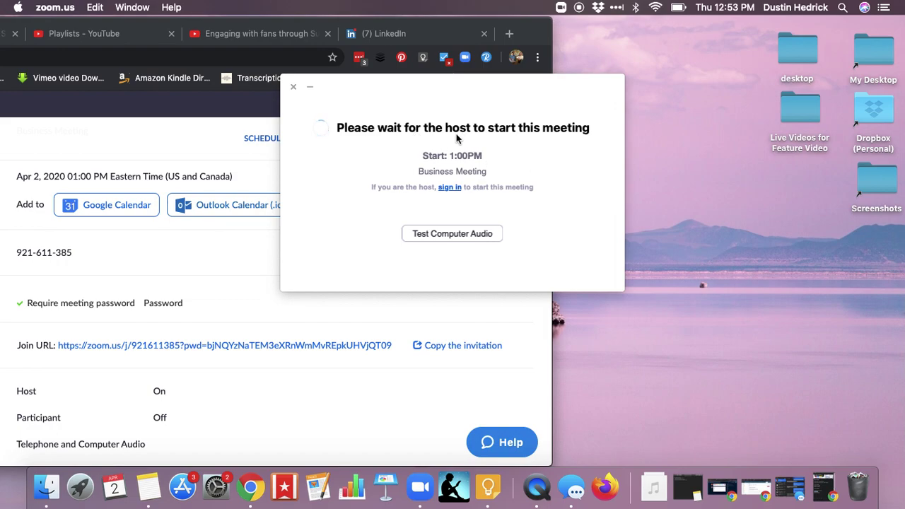
left_click_drag(439, 86, 443, 139)
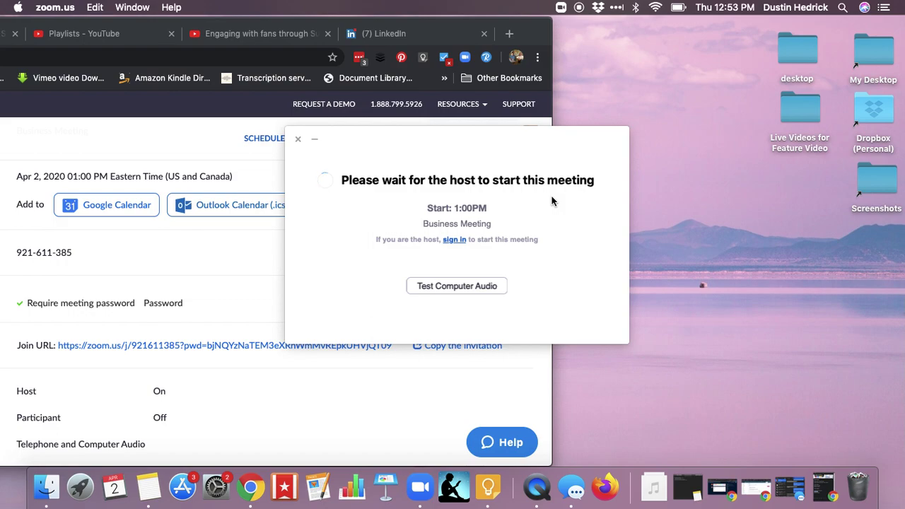